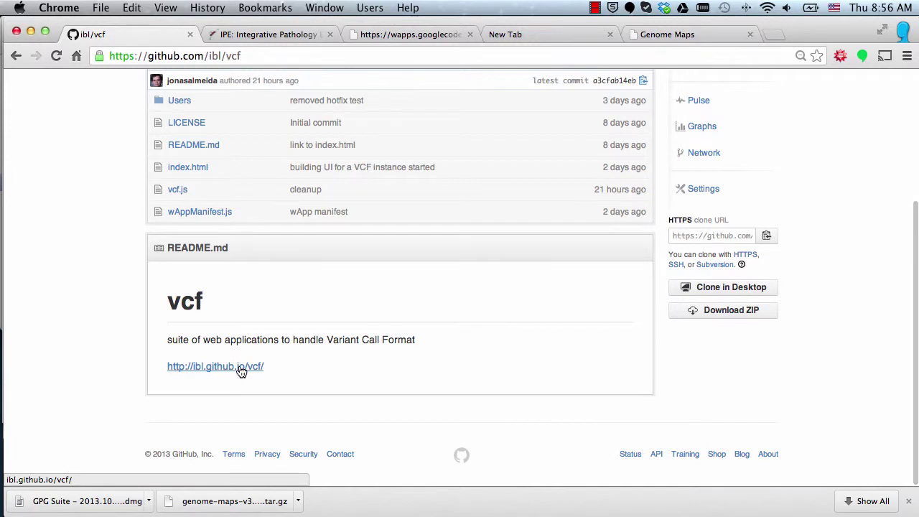
# Open the VCF web application at ibl.github.io/vcf from the link in the ibl/vcf repository's README
pyautogui.click(241, 369)
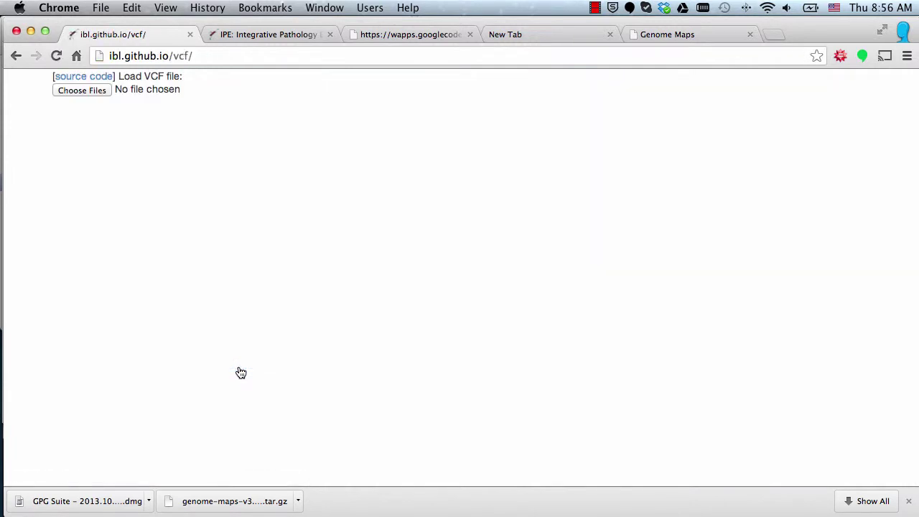
pyautogui.click(16, 55)
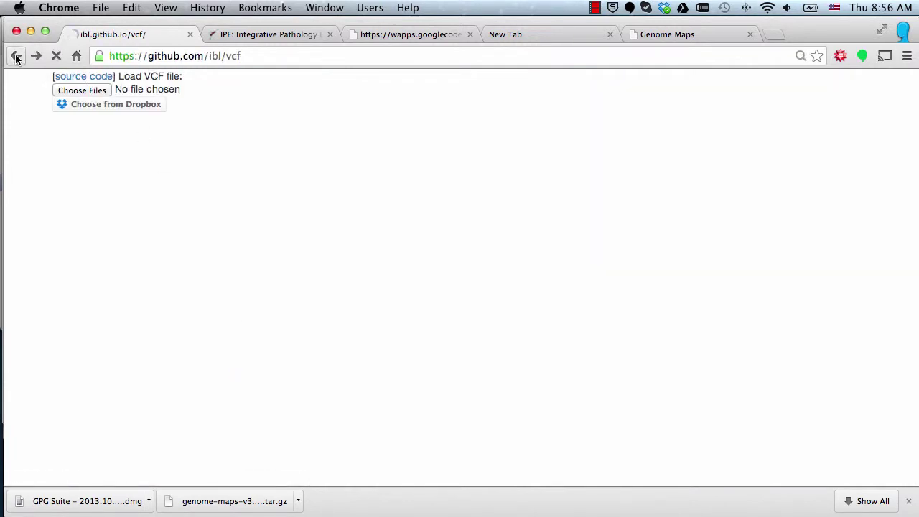
pyautogui.moveTo(248, 55); pyautogui.dragTo(111, 56)
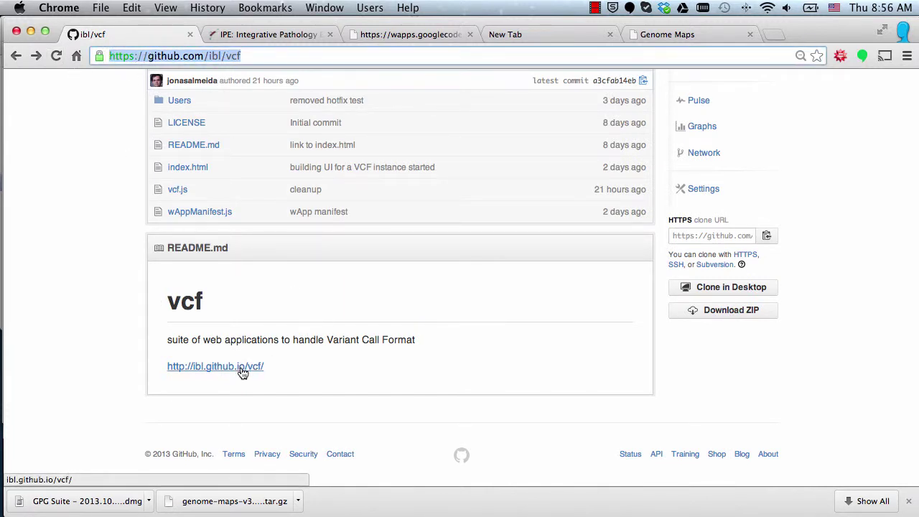
pyautogui.click(189, 371)
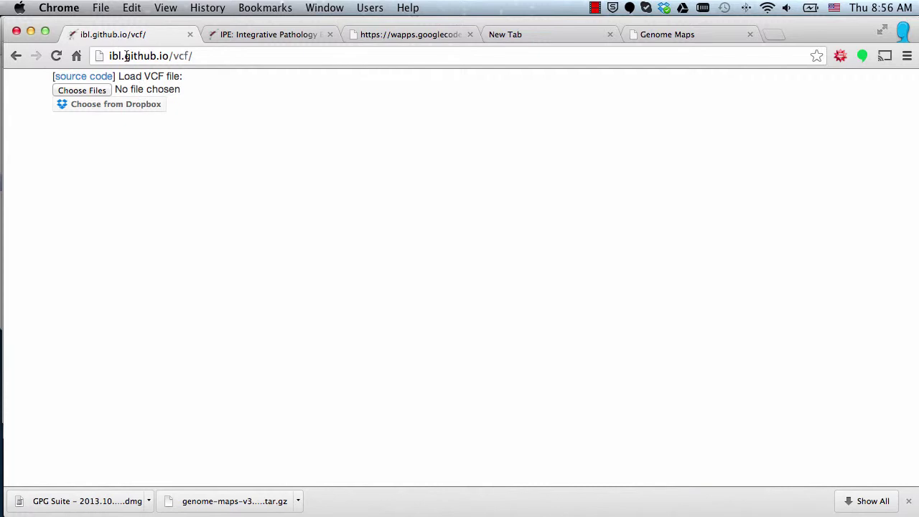
pyautogui.moveTo(121, 56); pyautogui.dragTo(172, 56)
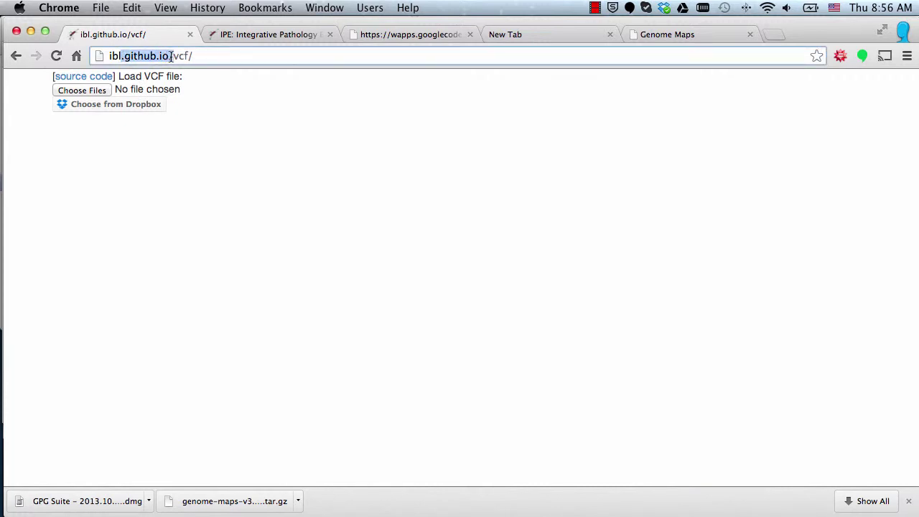
# Start choosing VCF files from Dropbox and browse to the vcf folder inside the http folder
pyautogui.click(94, 104)
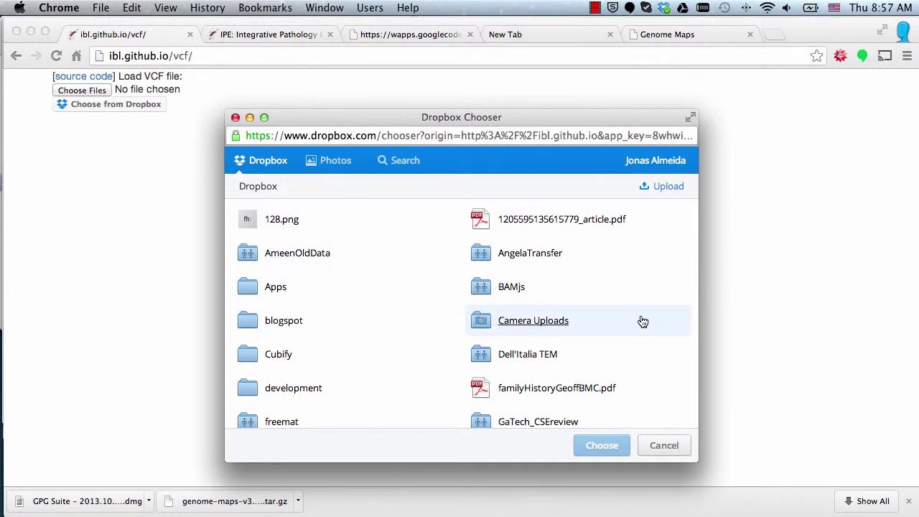
pyautogui.scroll(-5, 626, 312)
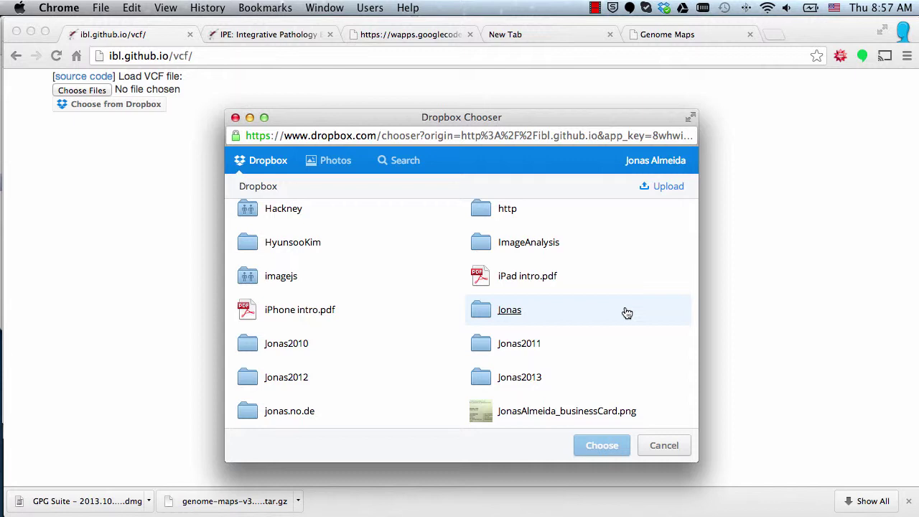
pyautogui.scroll(5, 626, 312)
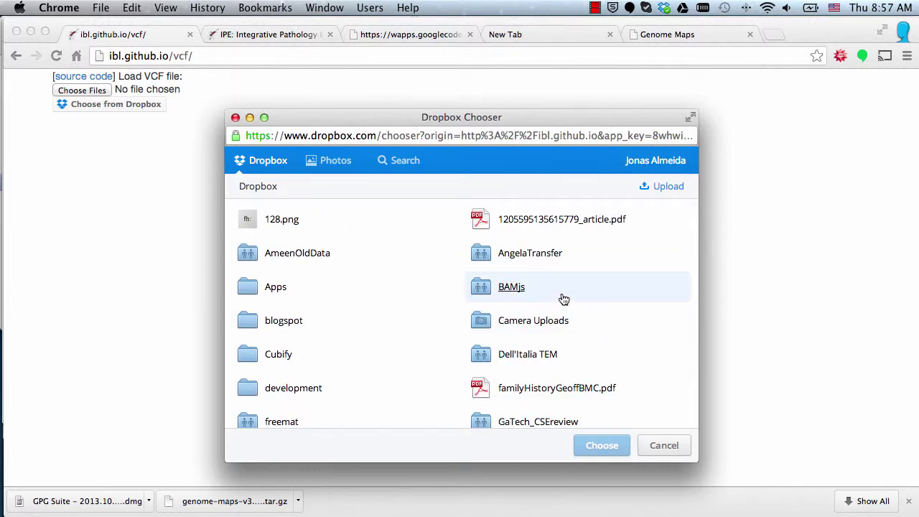
pyautogui.scroll(-4, 564, 299)
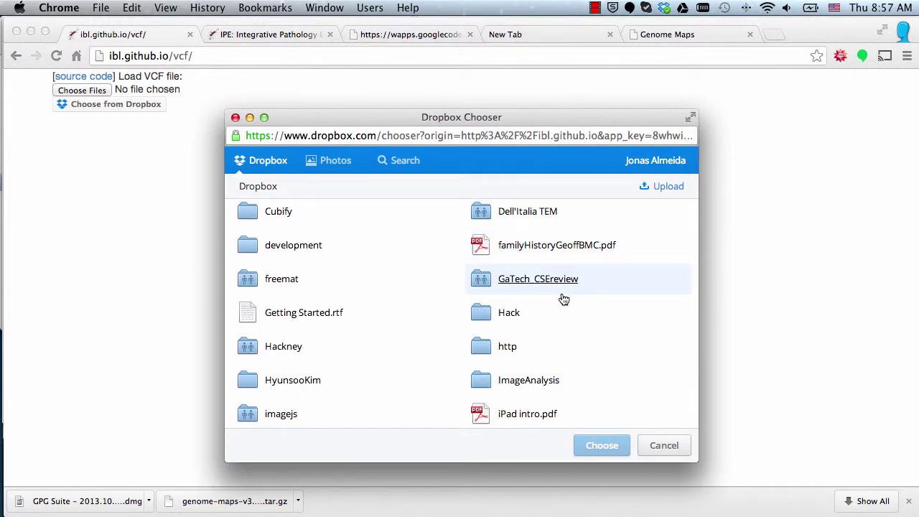
pyautogui.click(482, 351)
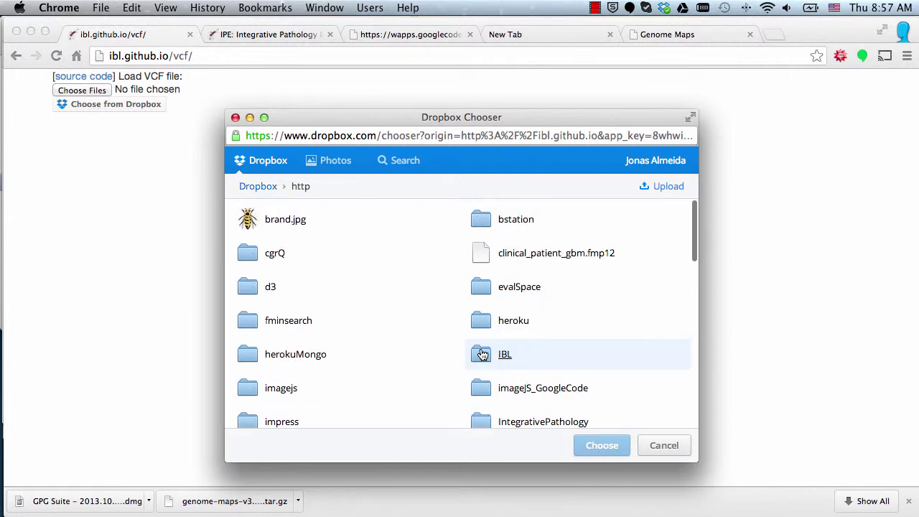
pyautogui.scroll(-15, 482, 357)
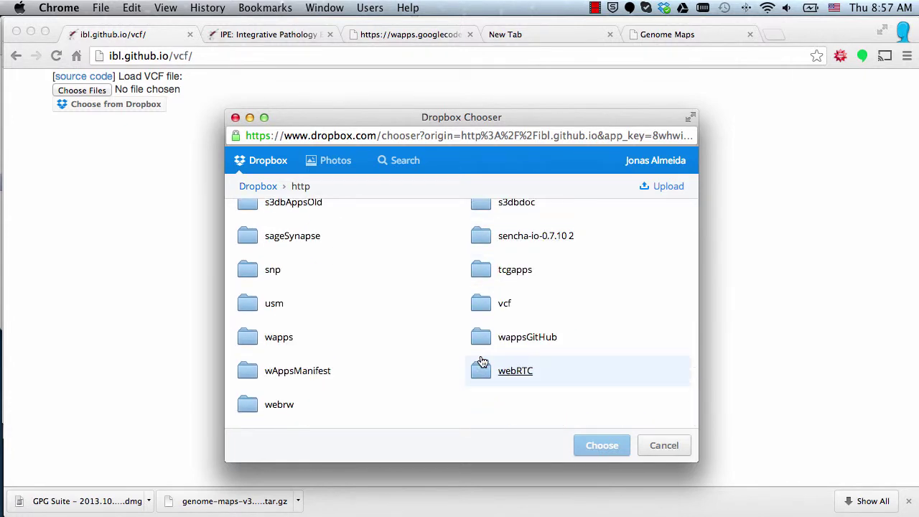
pyautogui.click(484, 307)
pyautogui.scroll(-4, 483, 305)
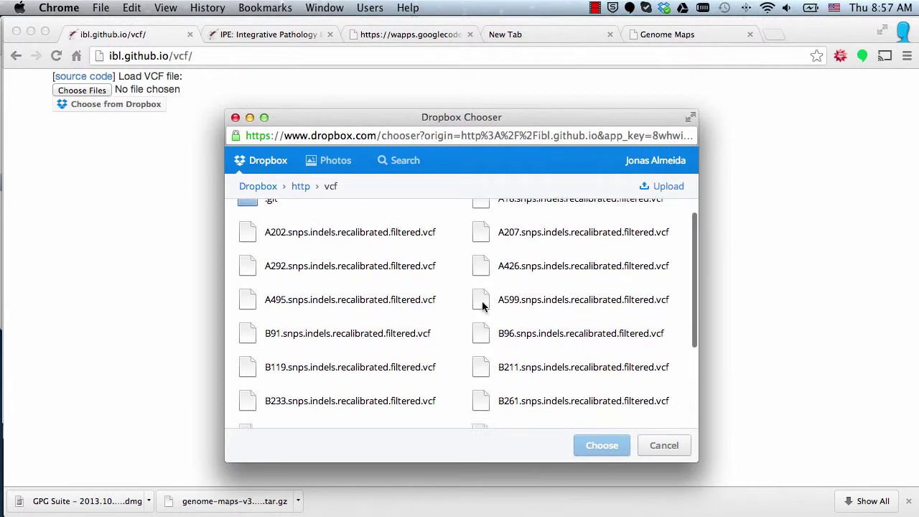
# Load the recalibrated filtered VCF files B91, B96, B119, B211, B233, B261 and B306 from the Dropbox folder
pyautogui.click(394, 243)
pyautogui.click(381, 276)
pyautogui.click(382, 307)
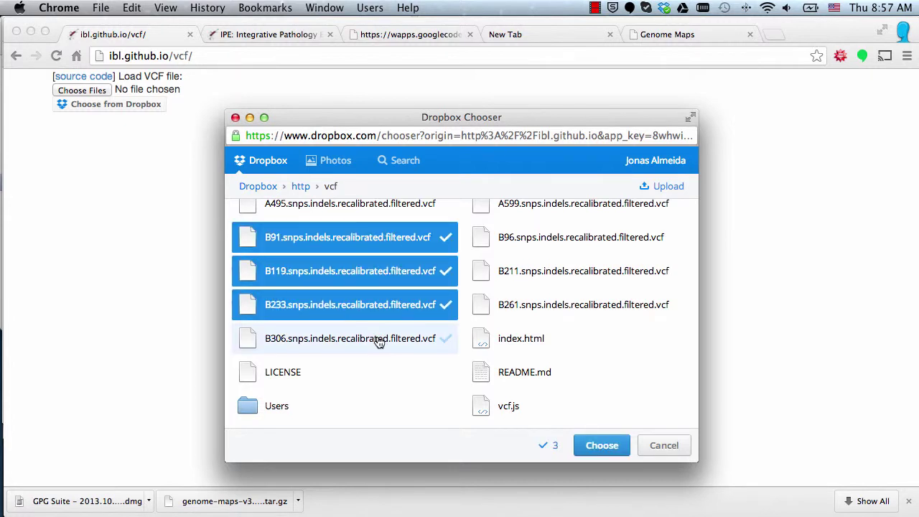
pyautogui.click(380, 342)
pyautogui.click(538, 308)
pyautogui.click(527, 272)
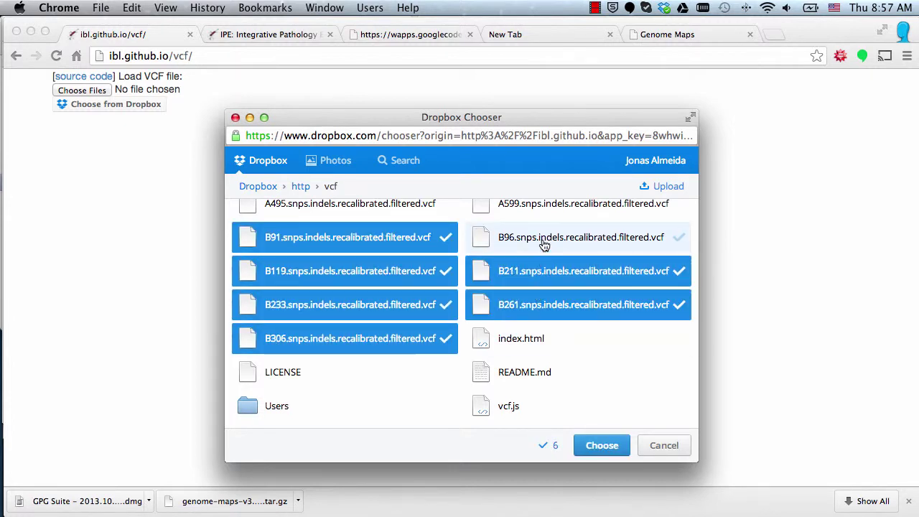
pyautogui.click(543, 240)
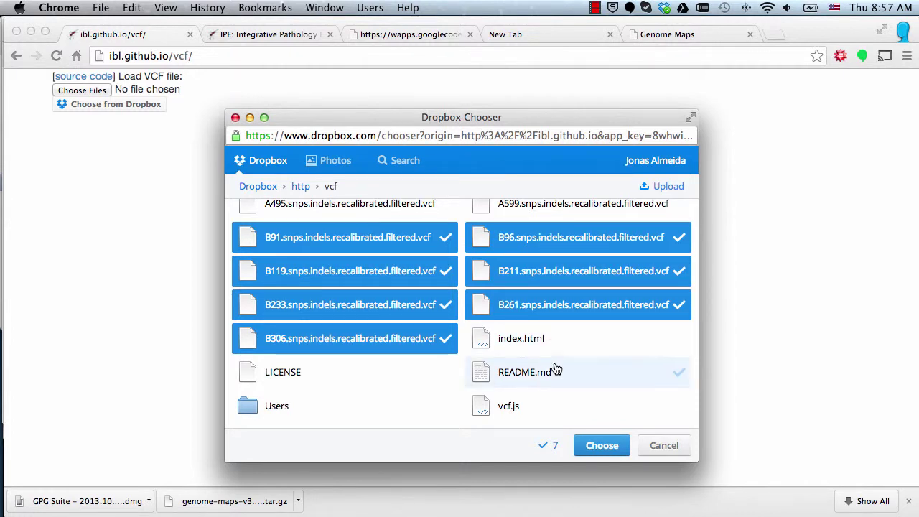
pyautogui.click(603, 445)
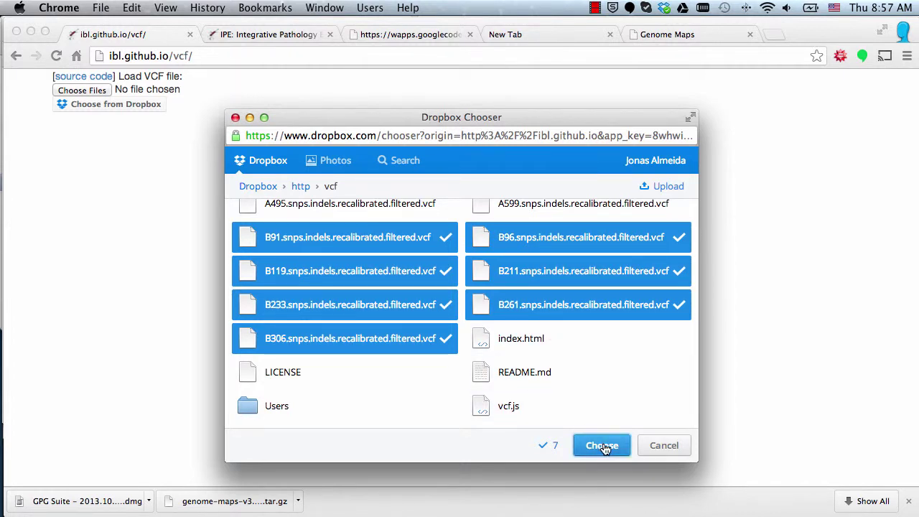
# Sort the local vcf folder by name and load the VCF files A599, A495, A426, A292, A207, A202 and A18
pyautogui.click(93, 91)
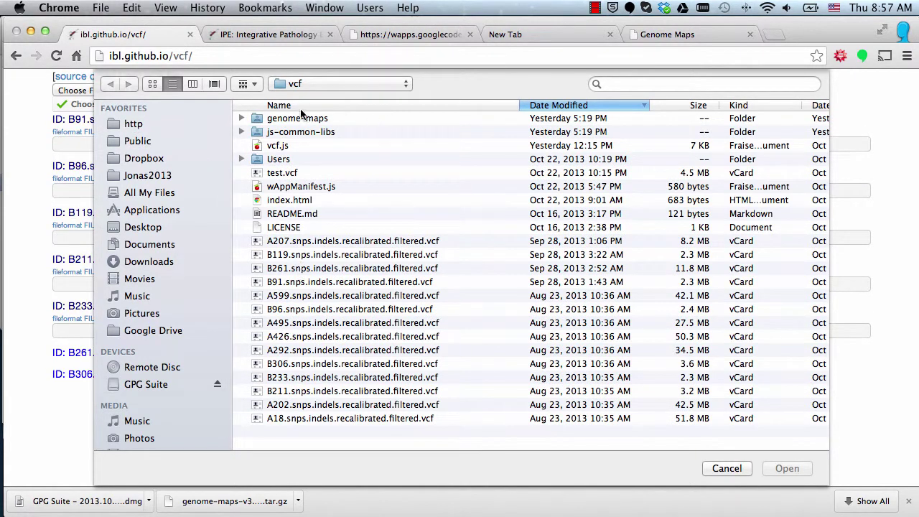
pyautogui.click(274, 106)
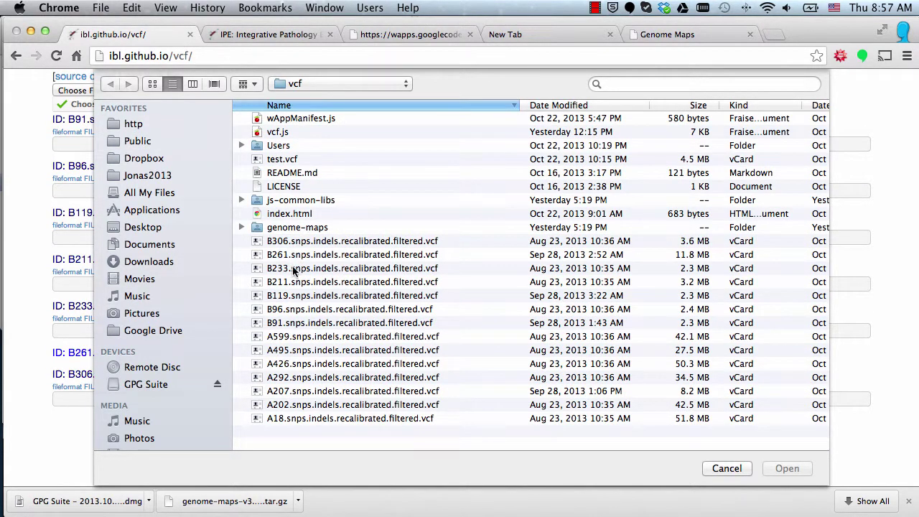
pyautogui.click(298, 339)
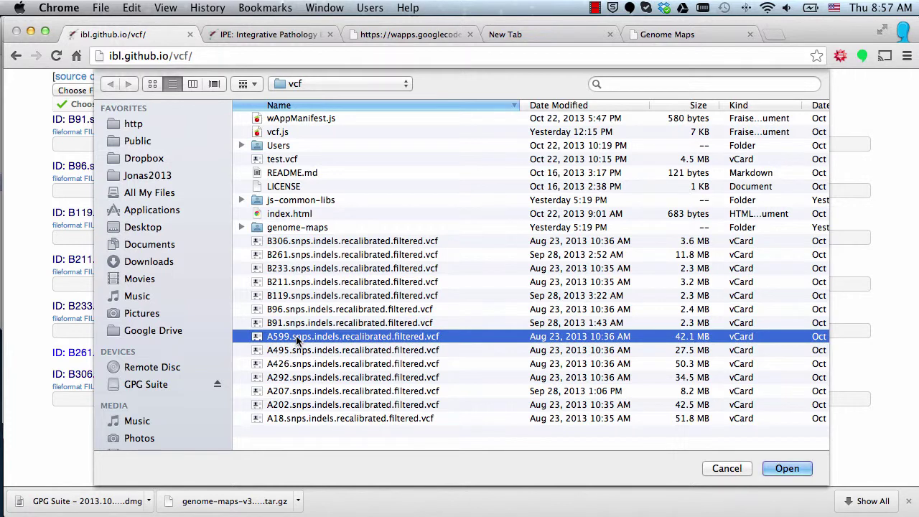
pyautogui.keyDown('shift'); pyautogui.click(304, 418); pyautogui.keyUp('shift')
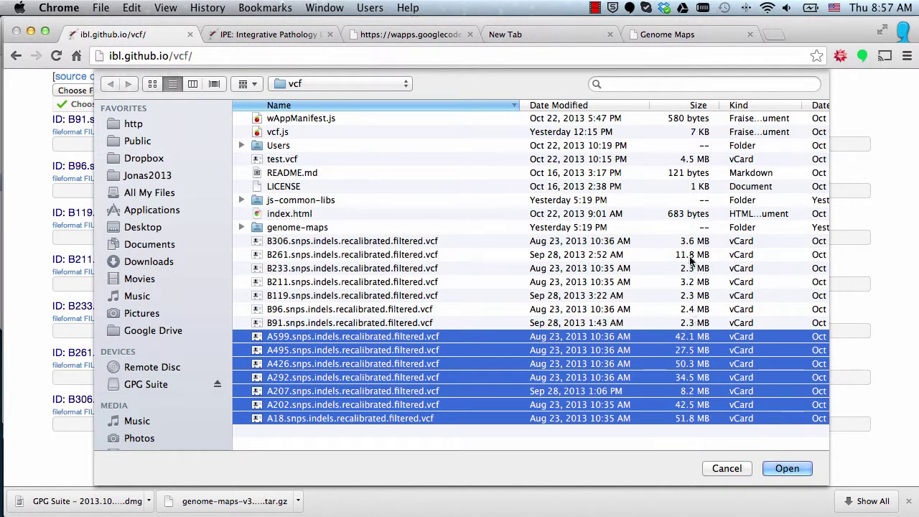
pyautogui.click(785, 471)
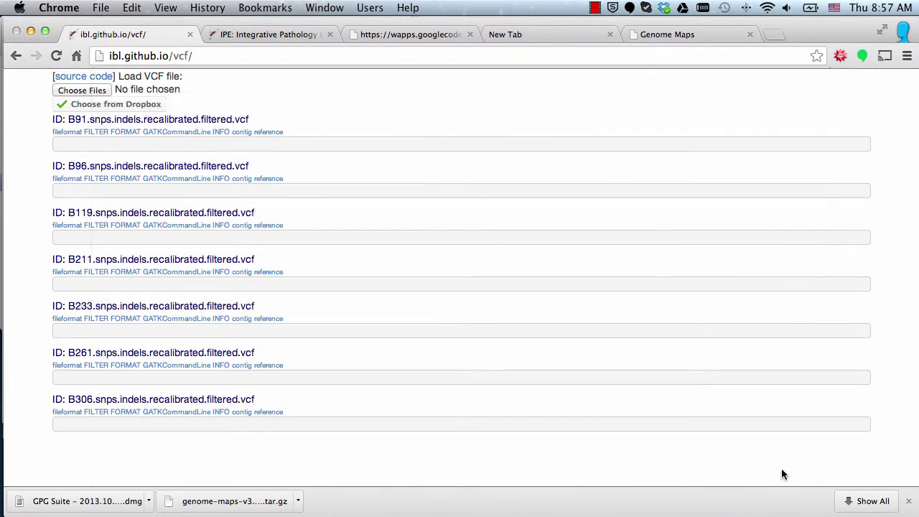
# Check the list of loaded files and view the B91 file's contig and INFO headers, ending on its reference header
pyautogui.scroll(-4, 455, 333)
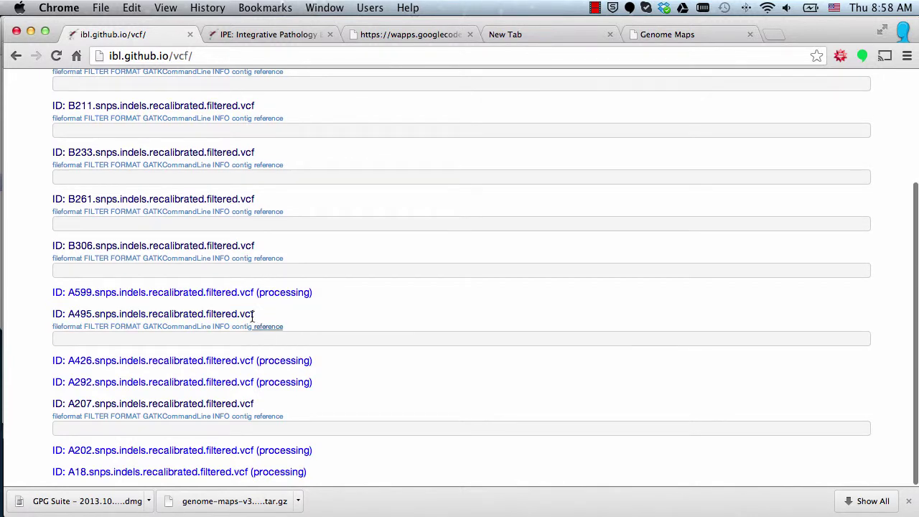
pyautogui.scroll(5, 253, 316)
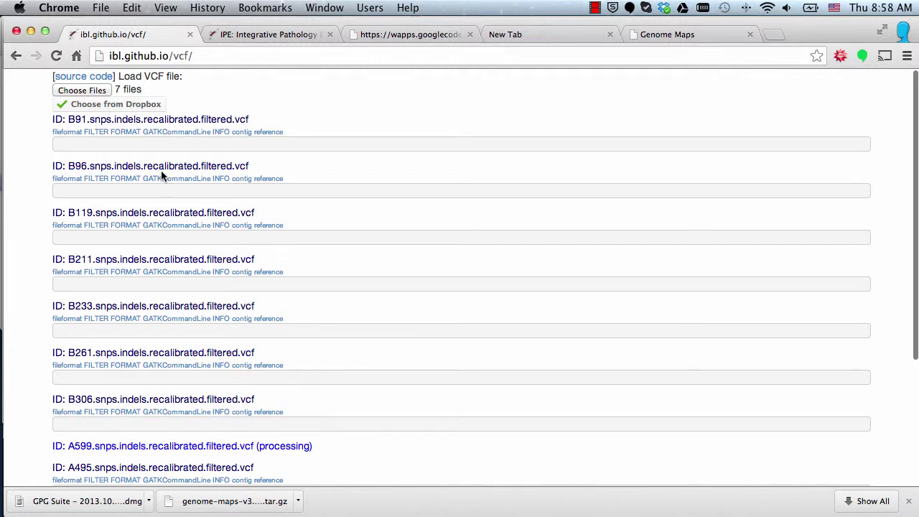
pyautogui.scroll(-7, 661, 351)
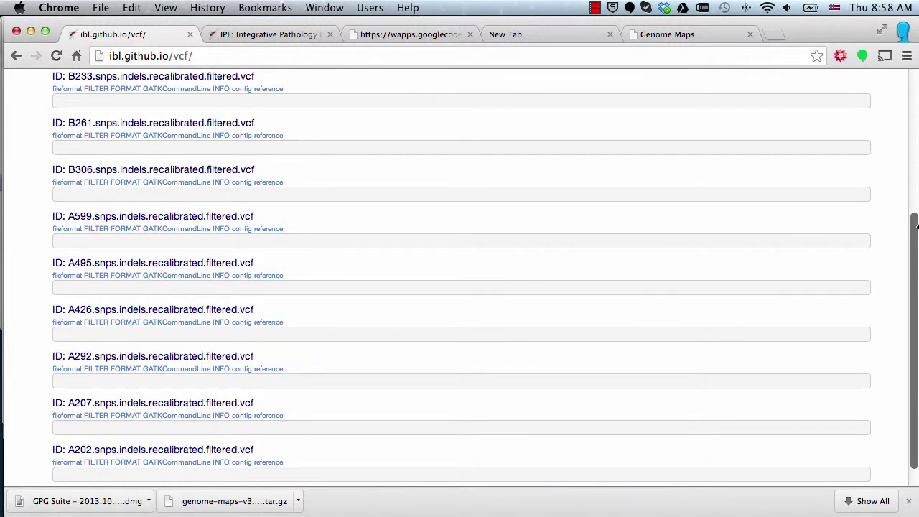
pyautogui.click(913, 108)
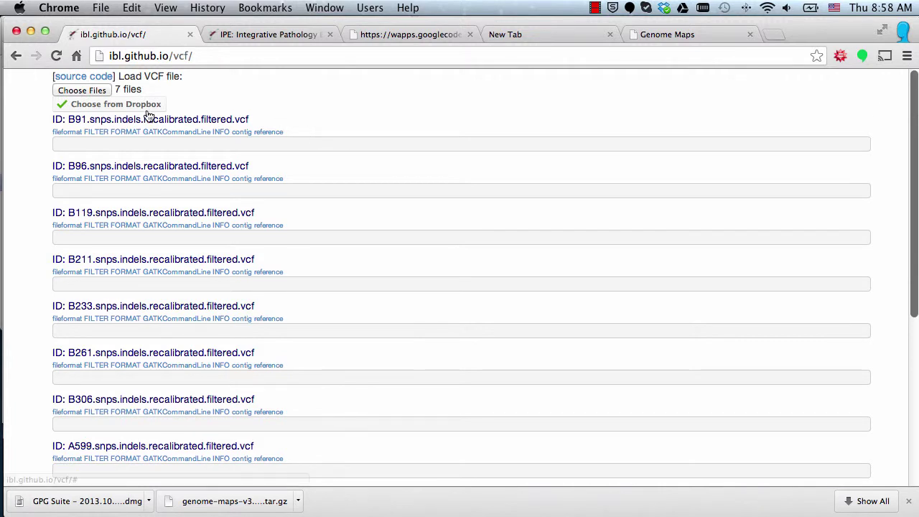
pyautogui.click(255, 132)
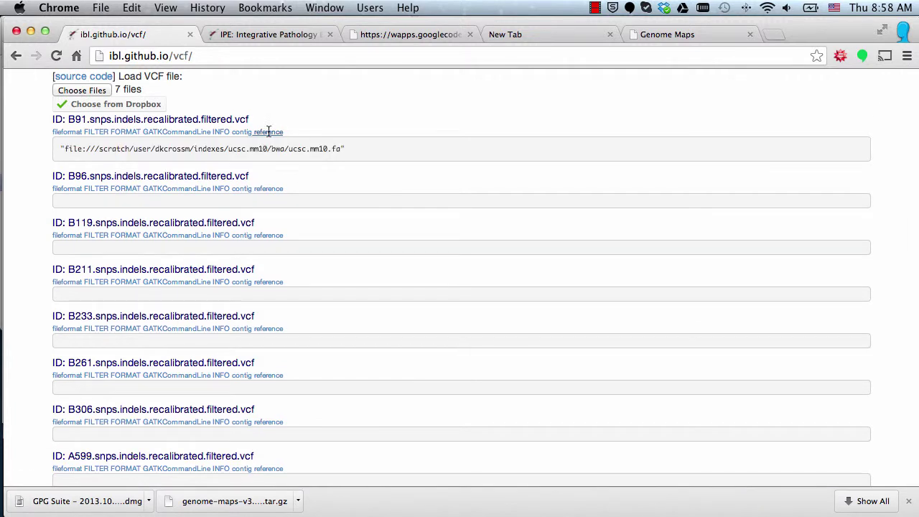
pyautogui.click(244, 132)
pyautogui.click(221, 132)
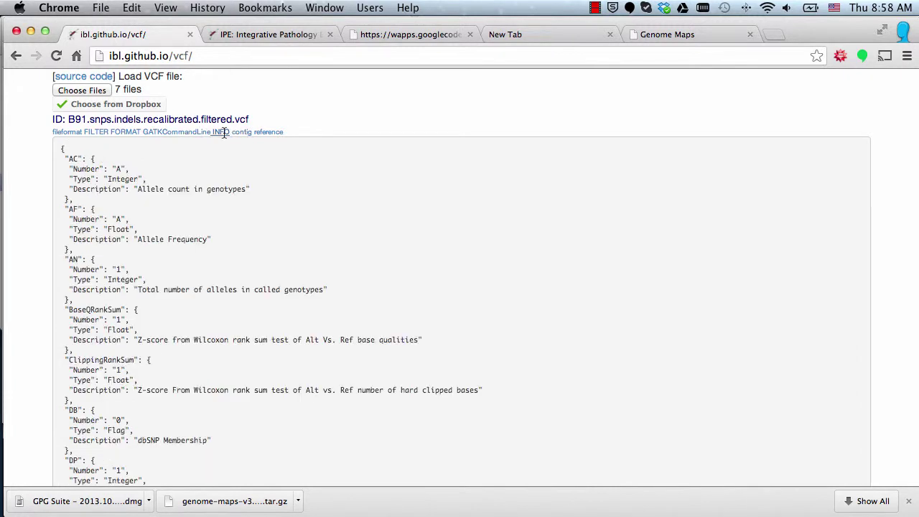
pyautogui.click(267, 133)
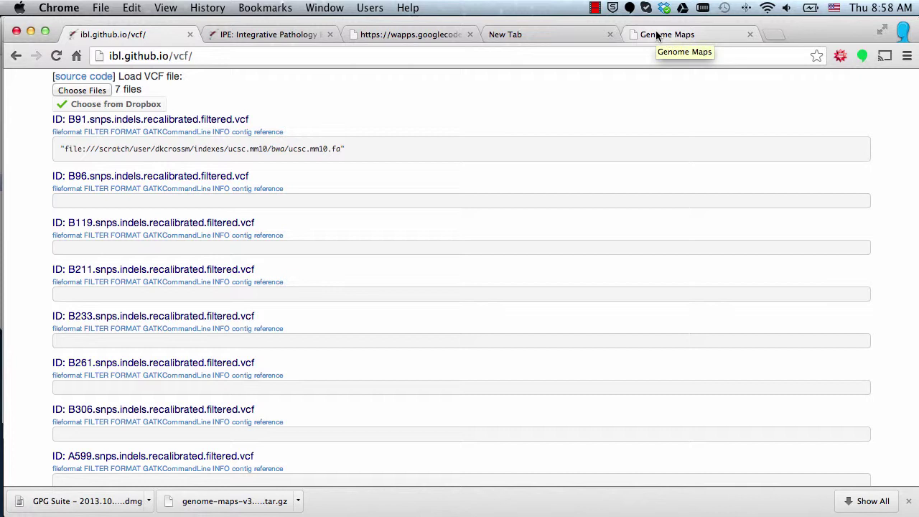
# View the Genome Maps browser and examine the cancer distribution, protein and genomic context of mutation MU62030 in the ICGC Data Portal
pyautogui.click(694, 37)
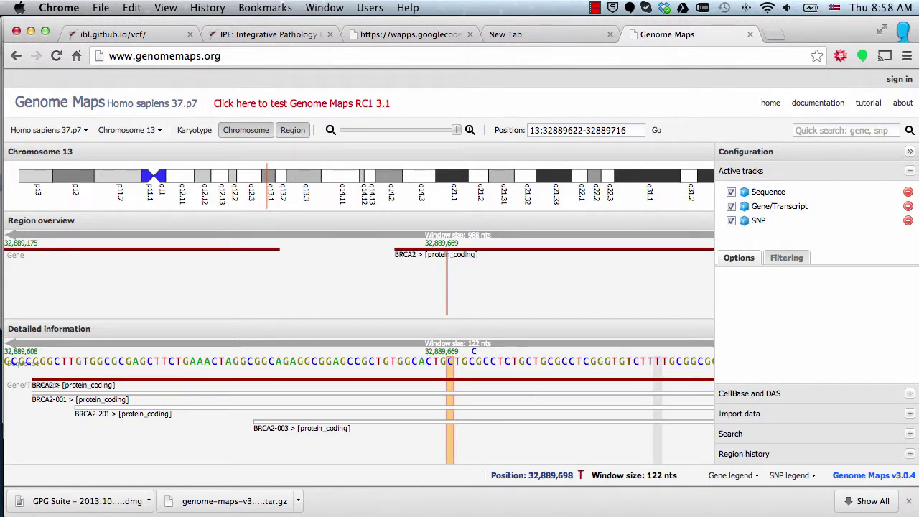
pyautogui.press('super+Tab')
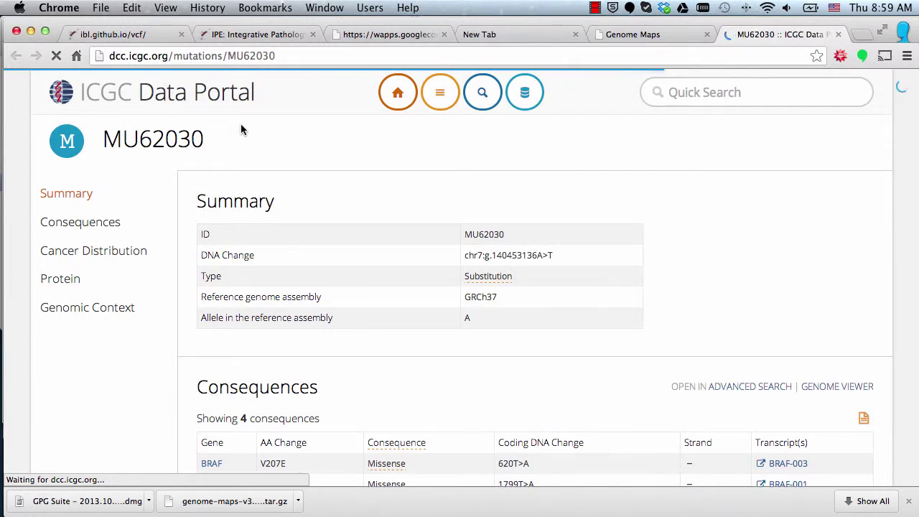
pyautogui.scroll(-1, 241, 129)
pyautogui.scroll(-3, 242, 130)
pyautogui.scroll(-5, 241, 129)
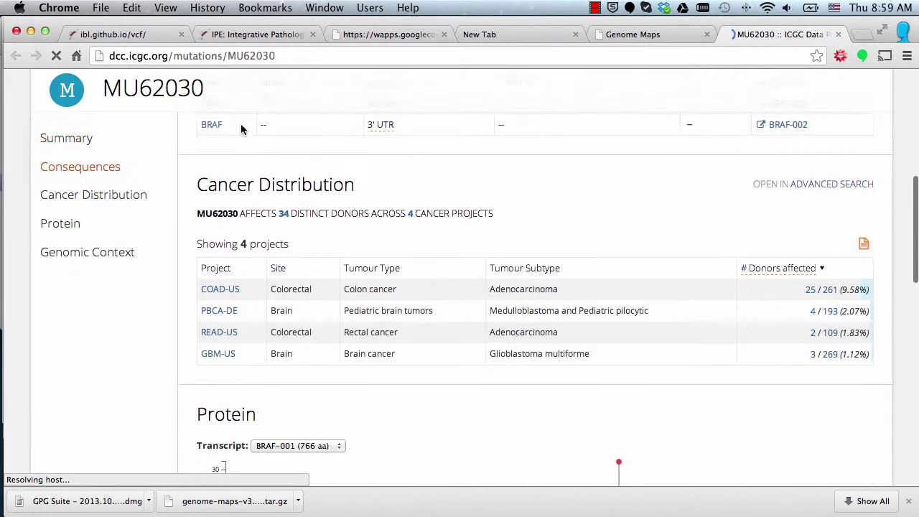
pyautogui.scroll(-4, 241, 130)
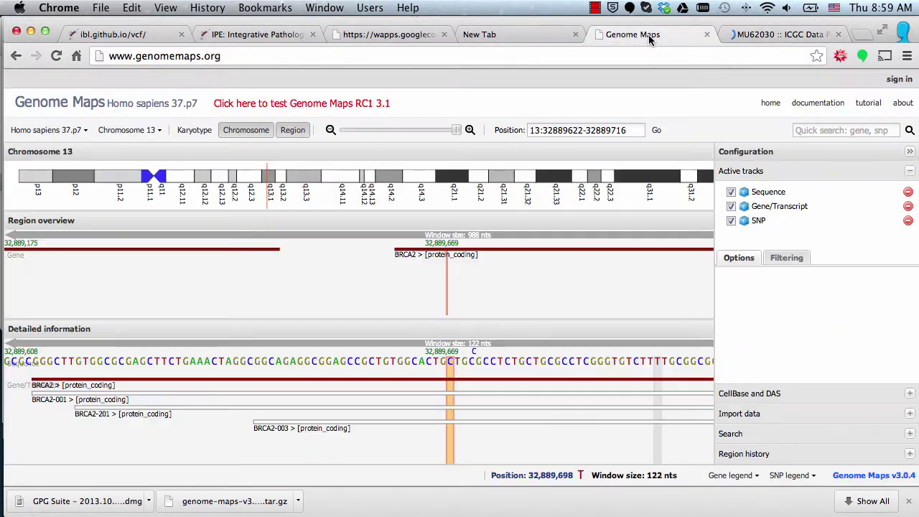
pyautogui.click(649, 34)
pyautogui.click(779, 35)
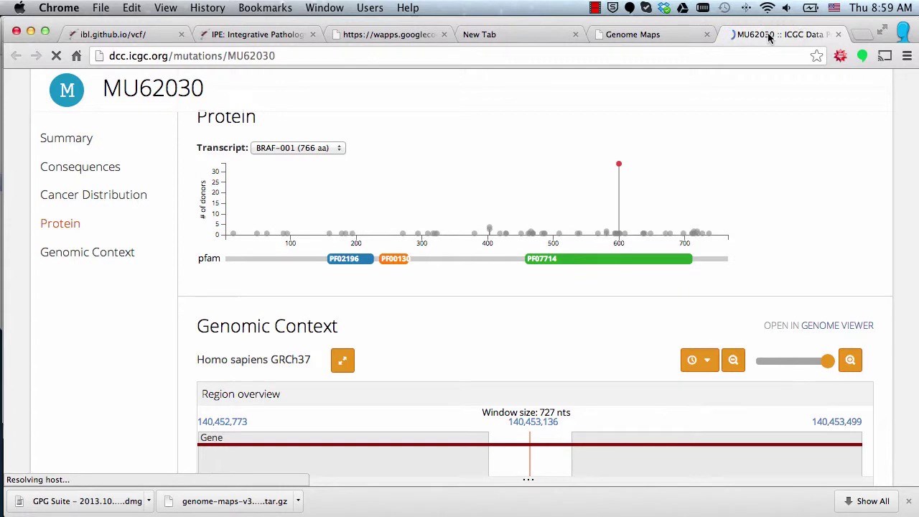
# Look at the wApps and Integrative Pathology pages and return to the loaded VCF files
pyautogui.click(391, 34)
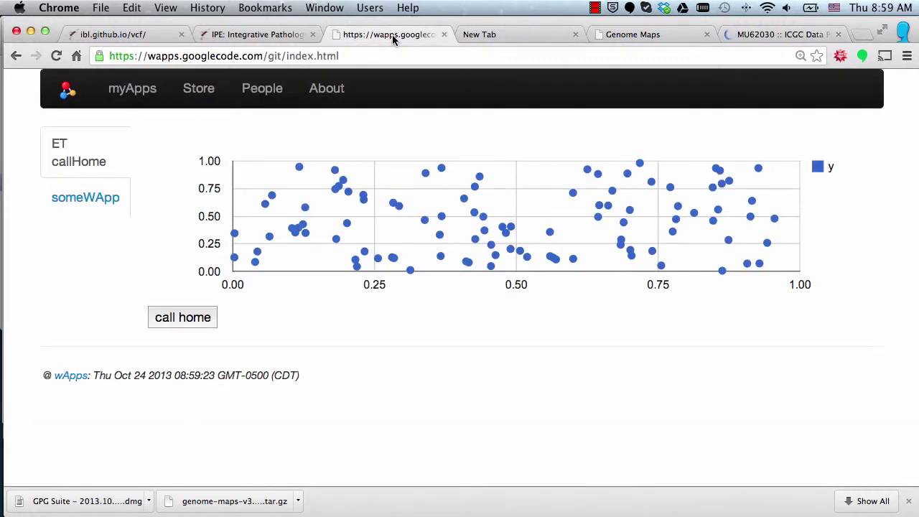
pyautogui.click(248, 34)
pyautogui.click(103, 35)
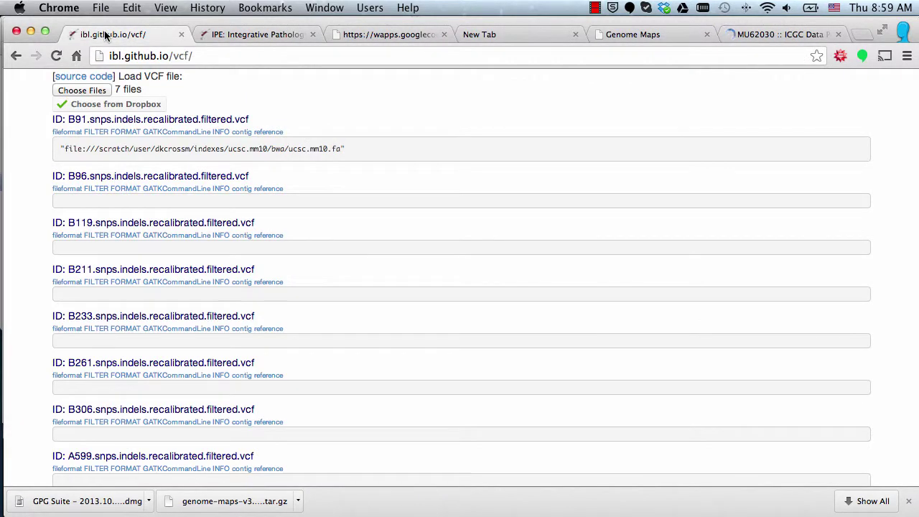
# Load the VCF (Variant Calling Format) module from the module list of the Integrative Pathology Ecosystem page
pyautogui.click(251, 34)
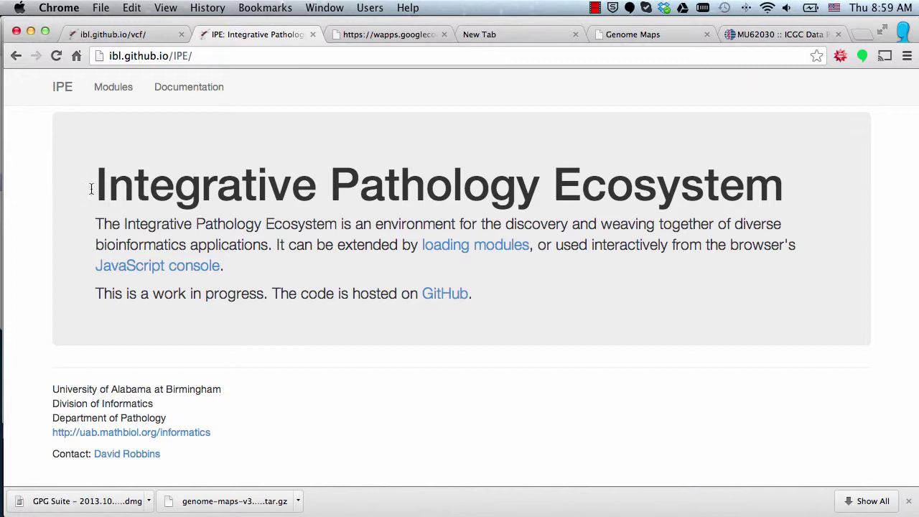
pyautogui.click(124, 89)
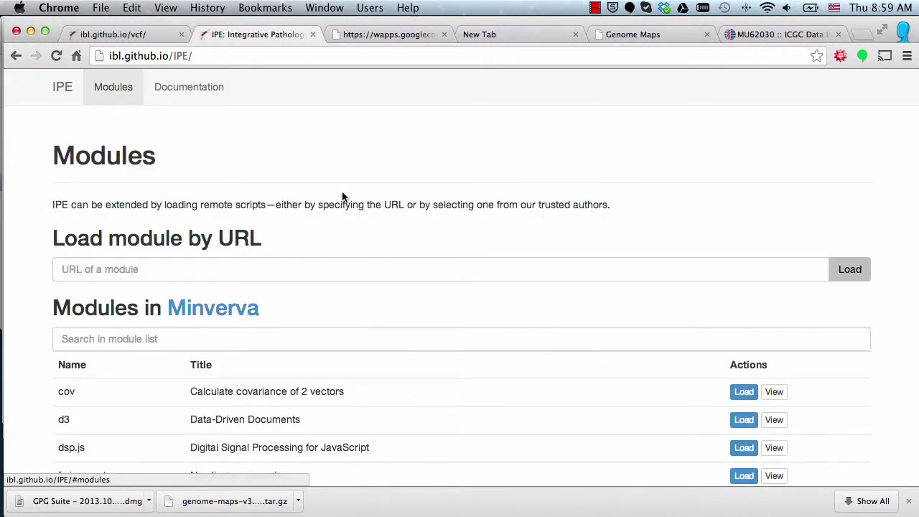
pyautogui.scroll(-15, 345, 188)
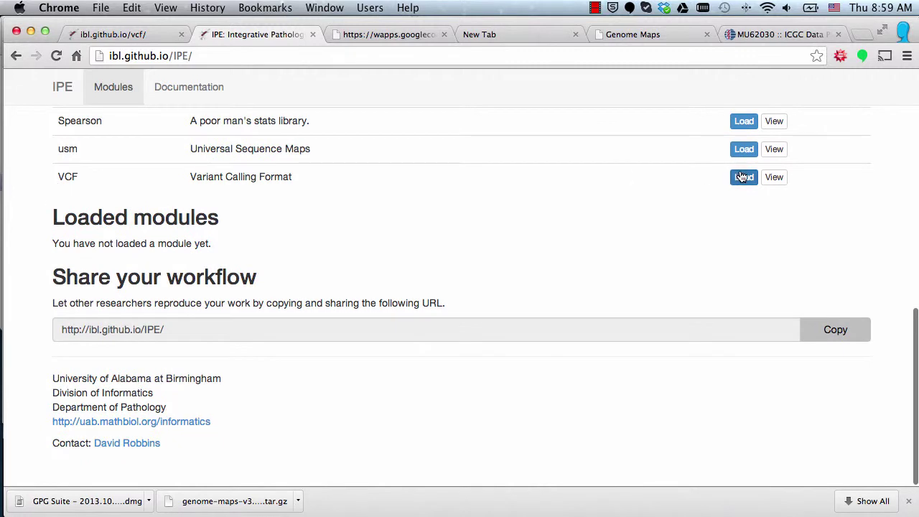
pyautogui.click(744, 177)
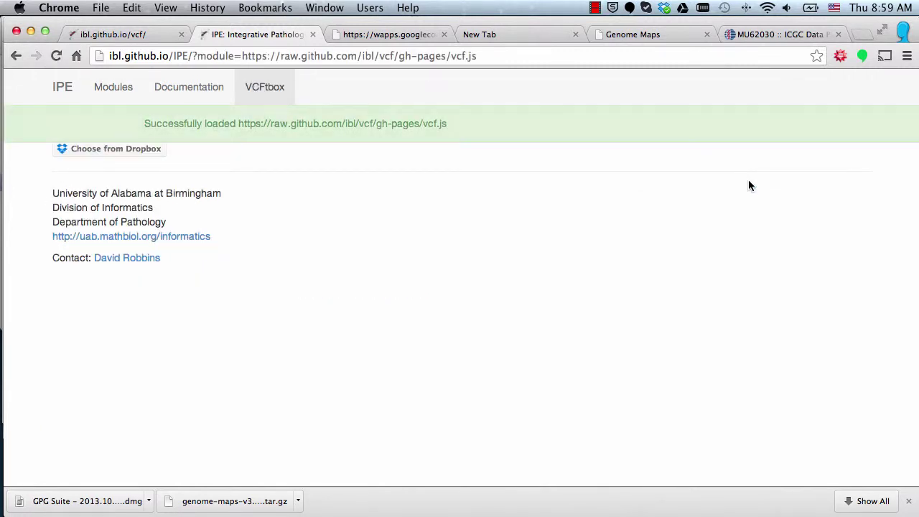
# Load the local file B261.snps.indels.recalibrated.filtered.vcf into the VCFtbox module
pyautogui.click(82, 135)
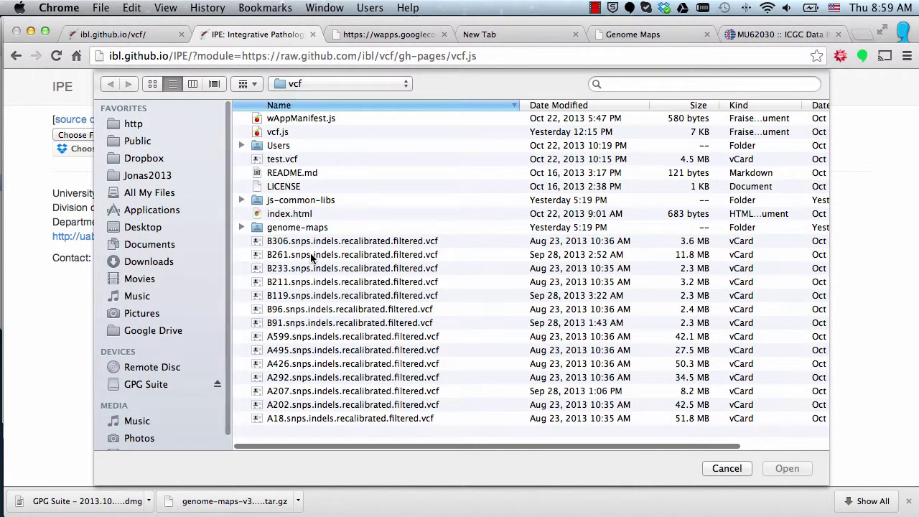
pyautogui.click(345, 254)
pyautogui.click(787, 468)
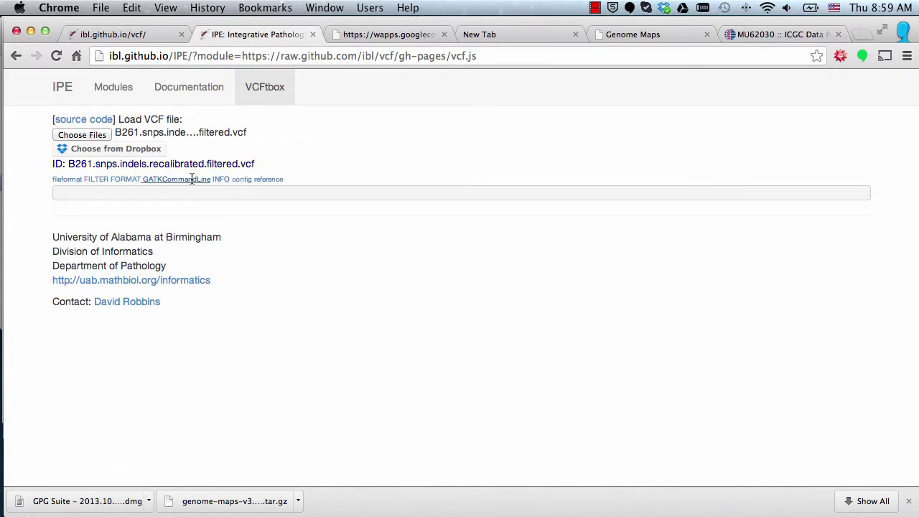
# View the B261 file's GATKCommandLine, FORMAT and FILTER headers, ending on its fileformat header
pyautogui.click(192, 179)
pyautogui.click(129, 180)
pyautogui.click(89, 181)
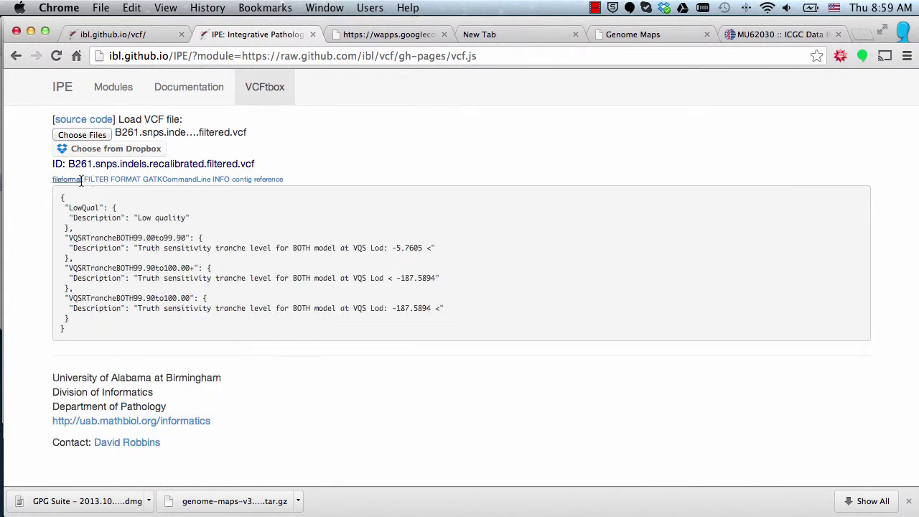
pyautogui.click(65, 180)
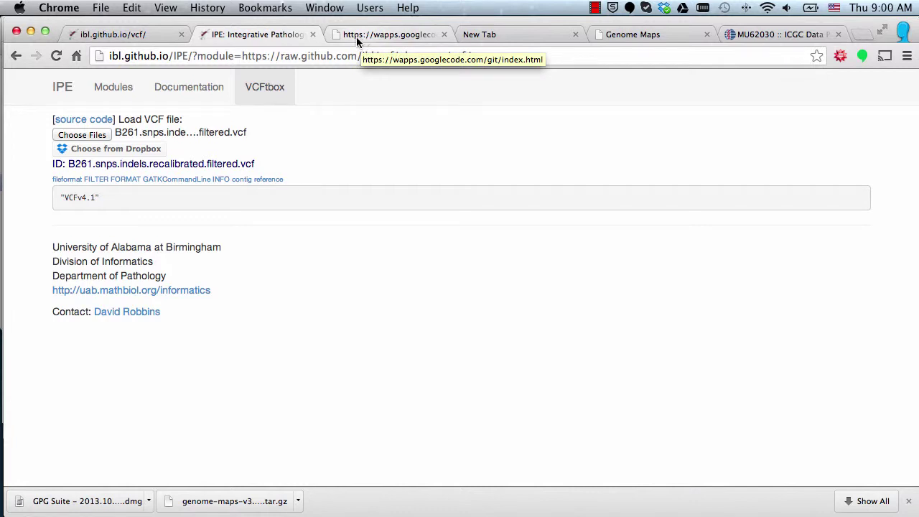
# Copy the IPE workflow URL containing the vcf.js module, go to the browser's home page and reopen the workflow from the copied URL
pyautogui.moveTo(572, 58); pyautogui.dragTo(87, 52)
pyautogui.press('super+c')
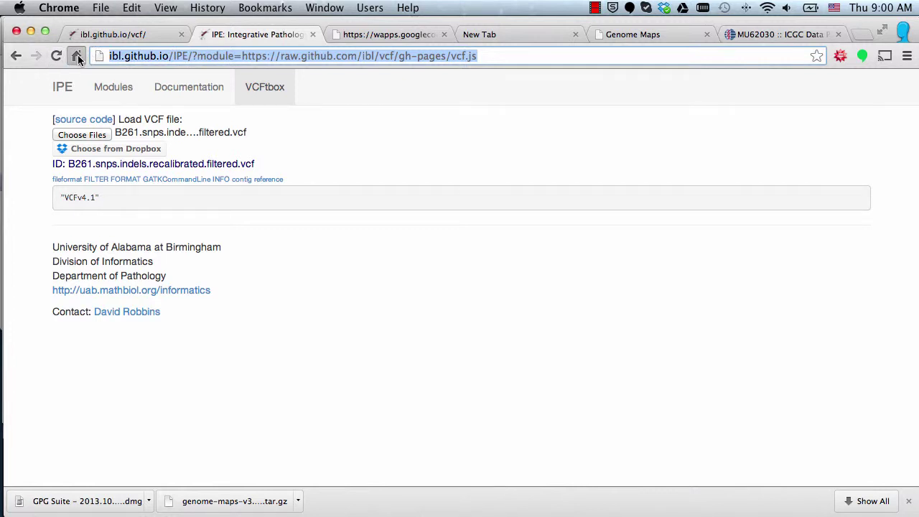
pyautogui.click(75, 56)
pyautogui.press('super+v')
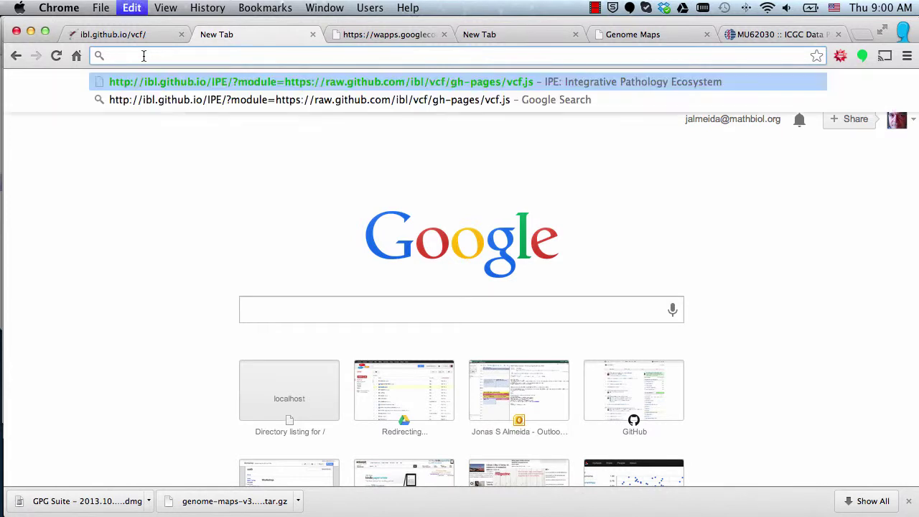
pyautogui.press('Return')
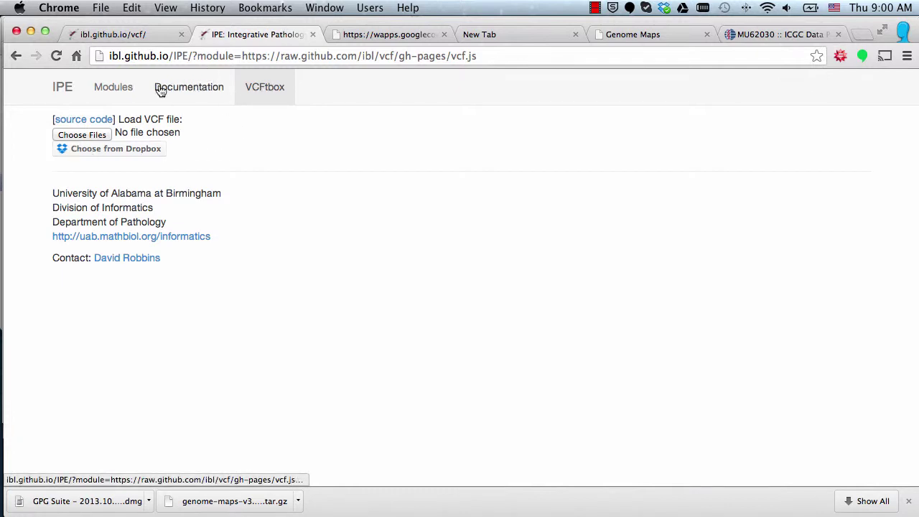
# Look at the IPE Modules and Documentation sections and return to VCFtbox
pyautogui.click(119, 94)
pyautogui.click(185, 92)
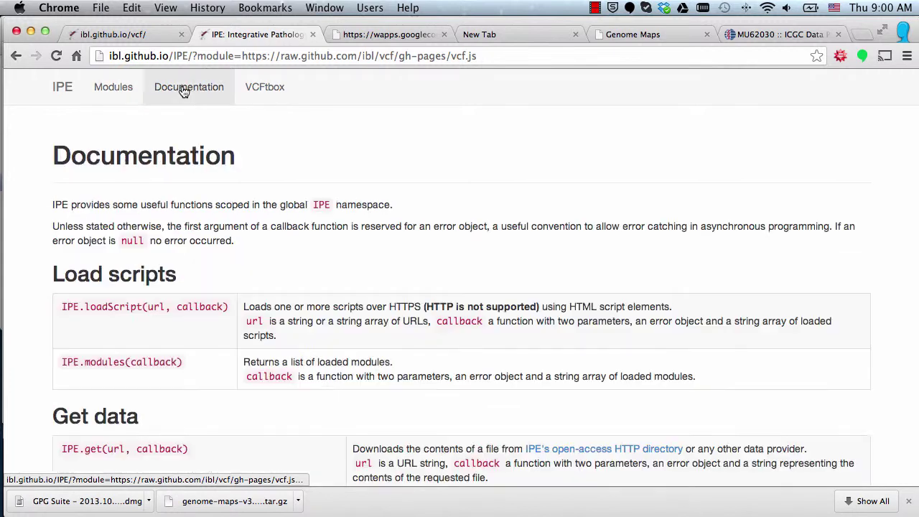
pyautogui.click(253, 89)
# On the wApps site, enable the VCF app in the Store and open it from myApps
pyautogui.click(387, 35)
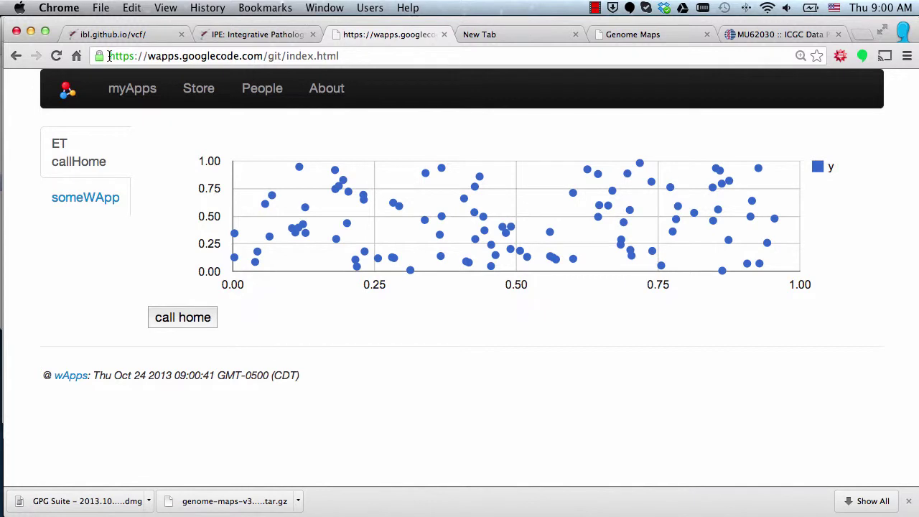
pyautogui.moveTo(109, 56)
pyautogui.mouseDown()
pyautogui.moveTo(133, 56)
pyautogui.moveTo(109, 56)
pyautogui.mouseUp()
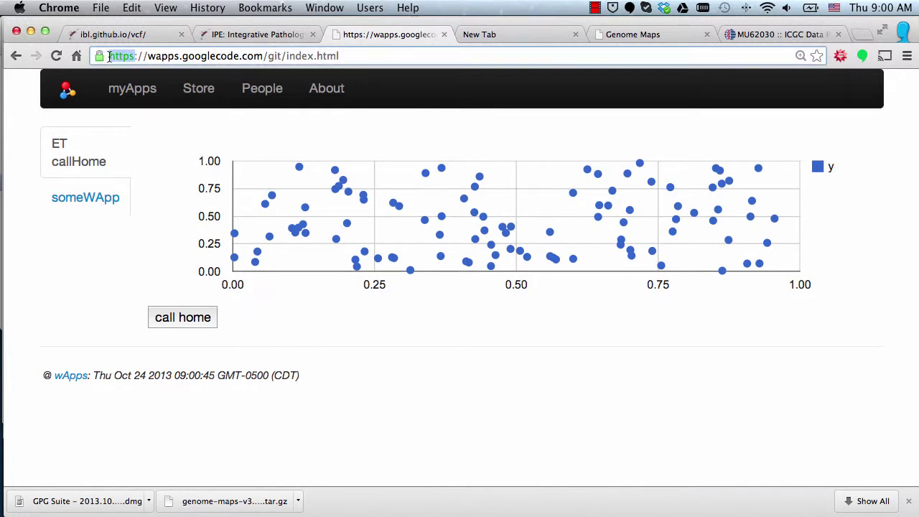
pyautogui.click(199, 89)
pyautogui.scroll(-5, 327, 452)
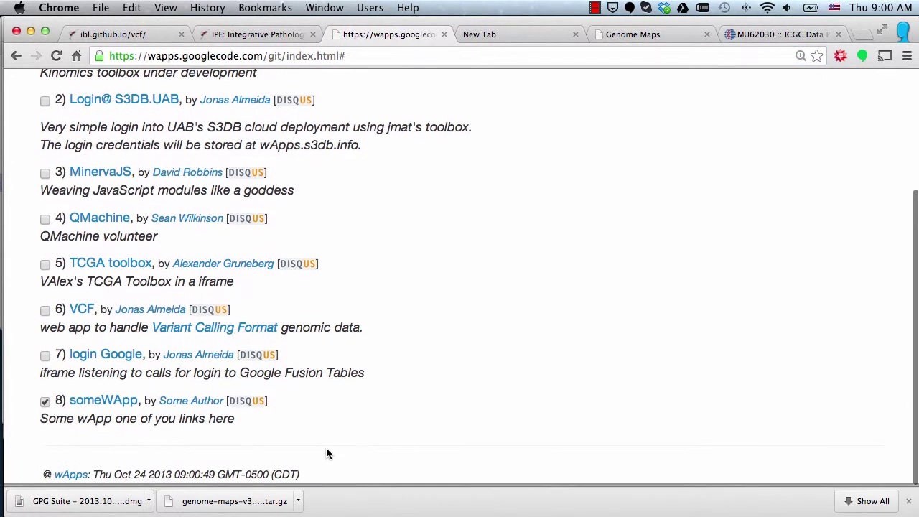
pyautogui.click(45, 310)
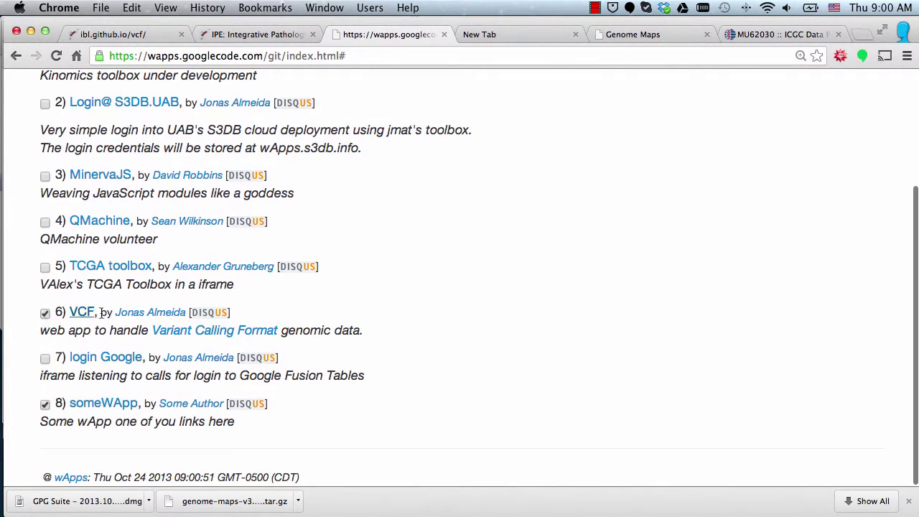
pyautogui.scroll(5, 100, 312)
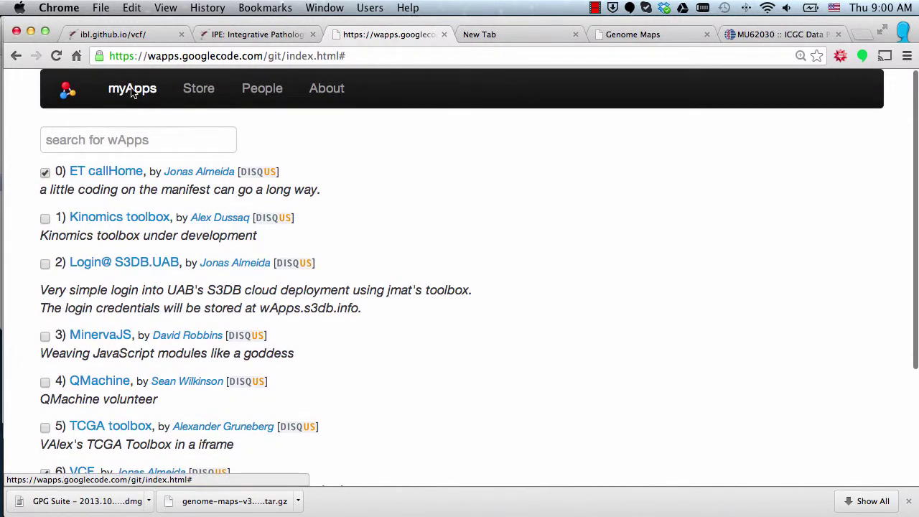
pyautogui.click(132, 92)
pyautogui.click(76, 234)
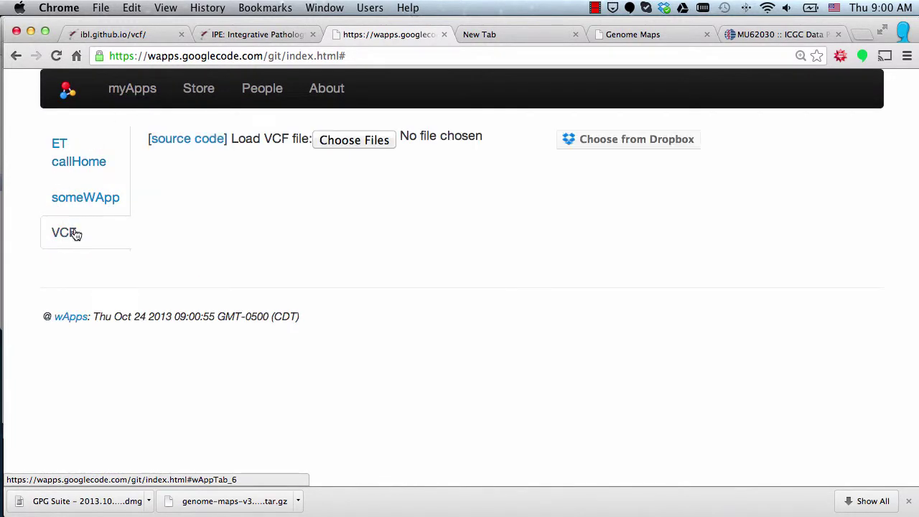
# Load the local file A599.snps.indels.recalibrated.filtered.vcf into the wApps VCF app
pyautogui.click(347, 140)
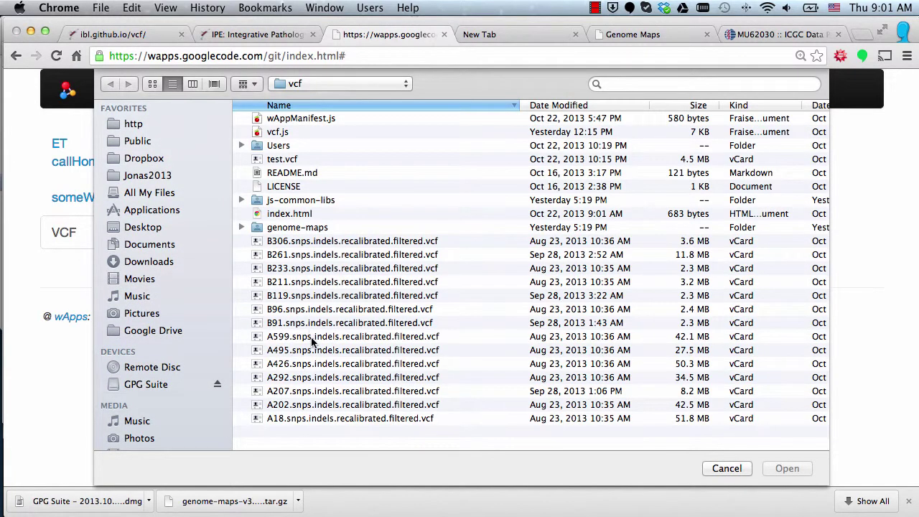
pyautogui.click(312, 336)
pyautogui.click(784, 470)
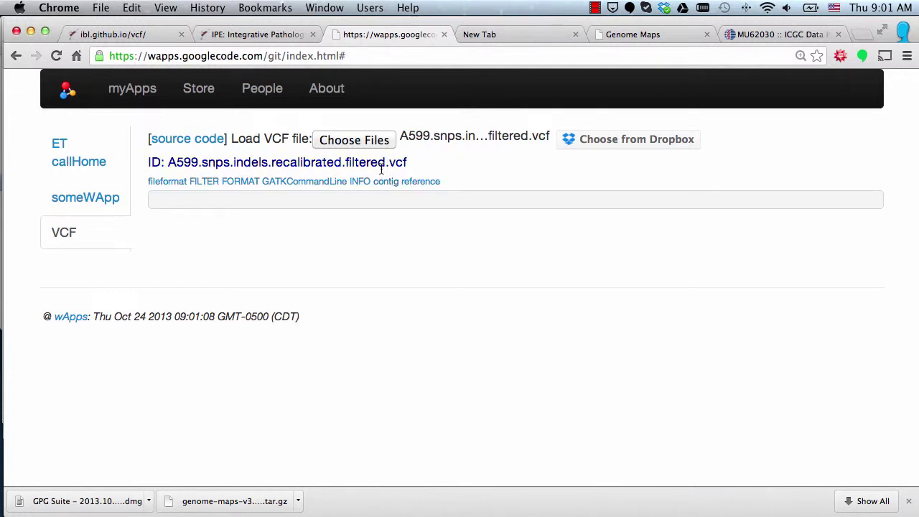
# View the A599 file's FORMAT and FILTER headers, ending on its fileformat header
pyautogui.click(242, 181)
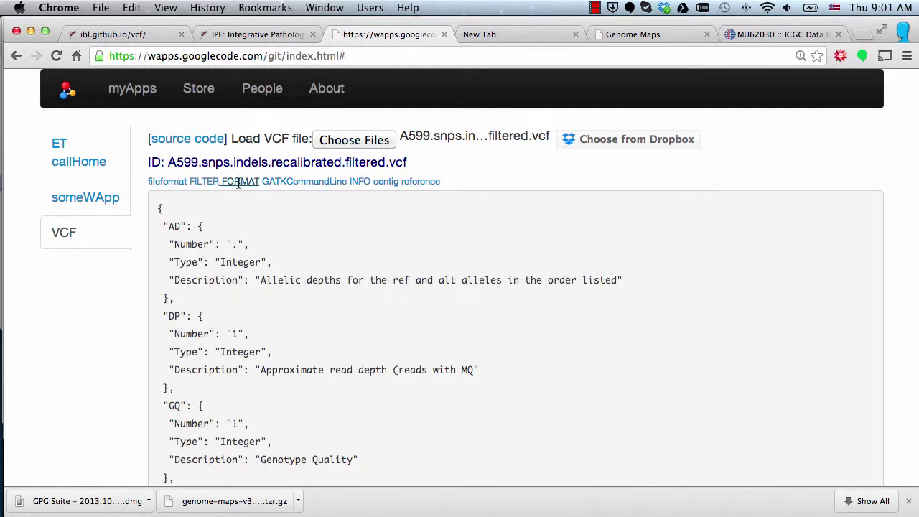
pyautogui.click(203, 181)
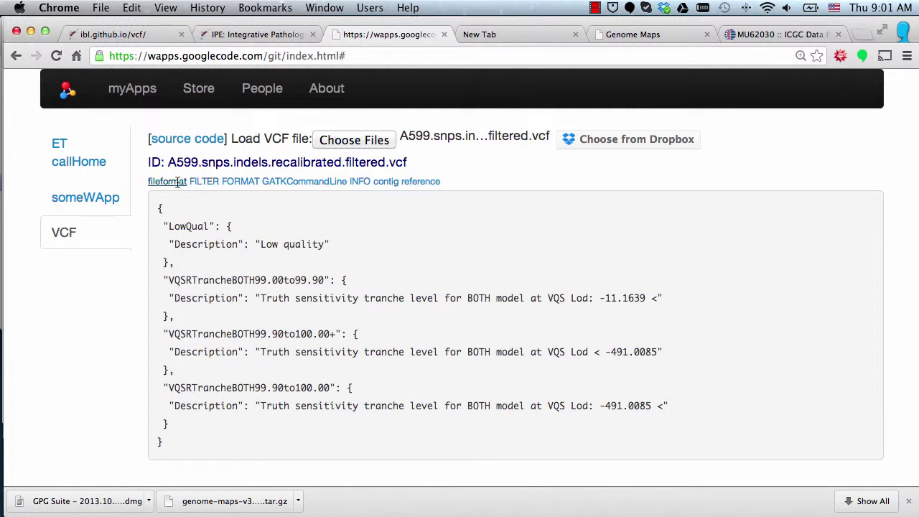
pyautogui.click(169, 181)
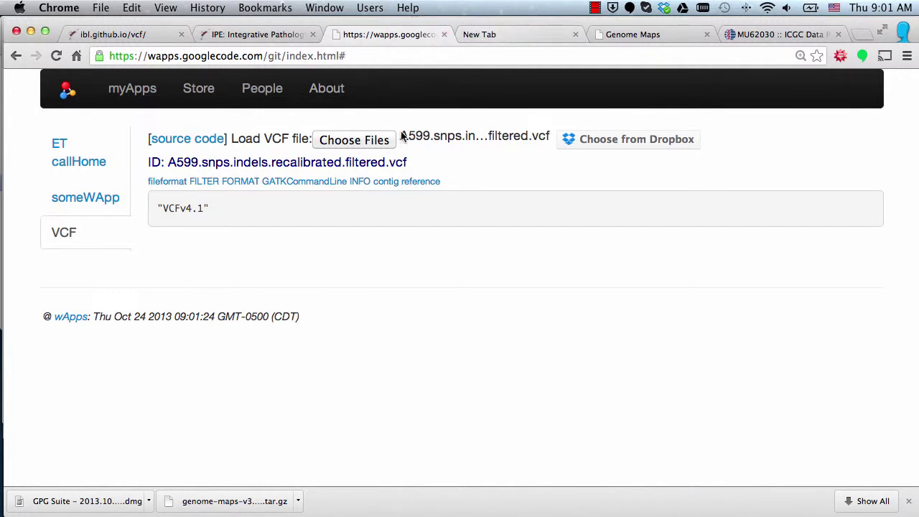
# Follow the bit.ly short link already entered in the new browser page and open the vcf folder in the Google Drive Public listing
pyautogui.click(518, 34)
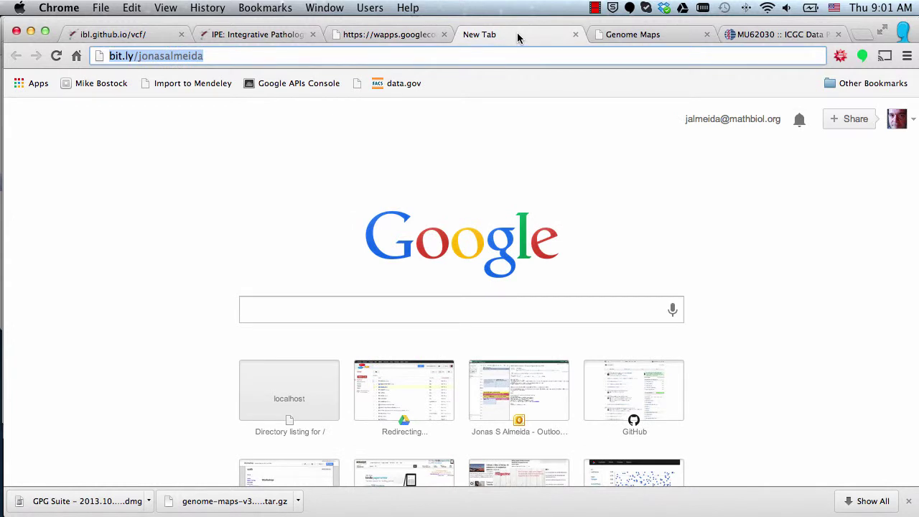
pyautogui.click(226, 57)
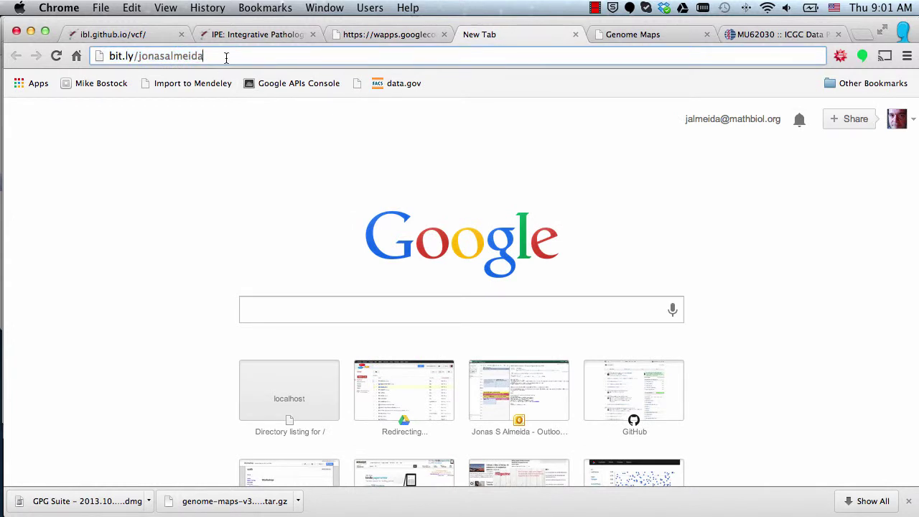
pyautogui.press('Return')
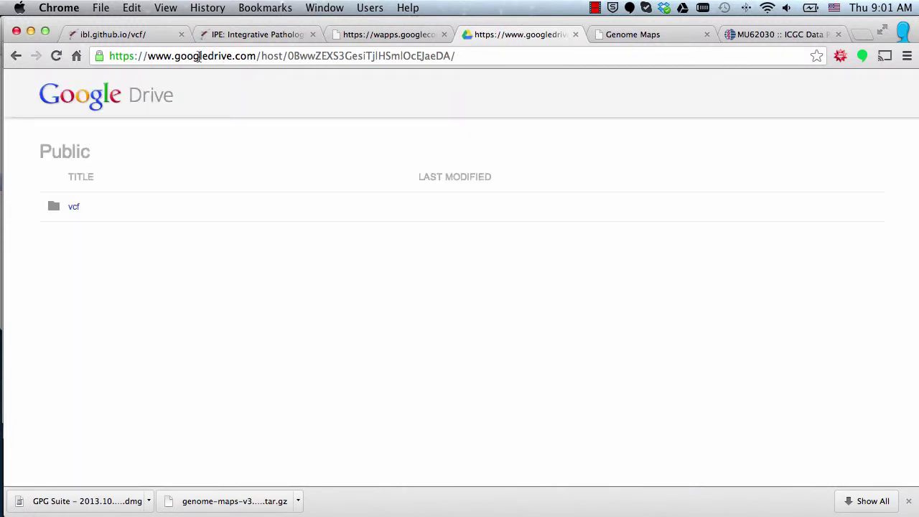
pyautogui.click(71, 206)
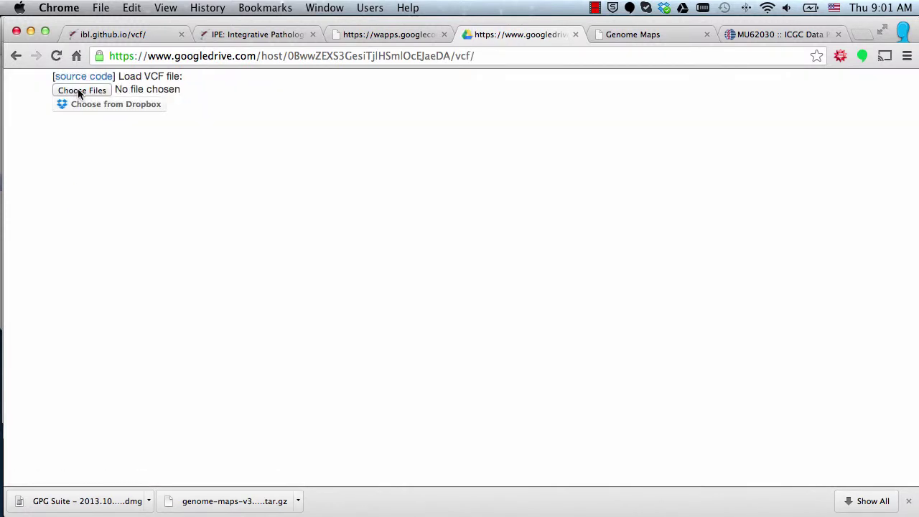
# Load the local file B233.snps.indels.recalibrated.filtered.vcf into the VCF app hosted on Google Drive
pyautogui.click(81, 92)
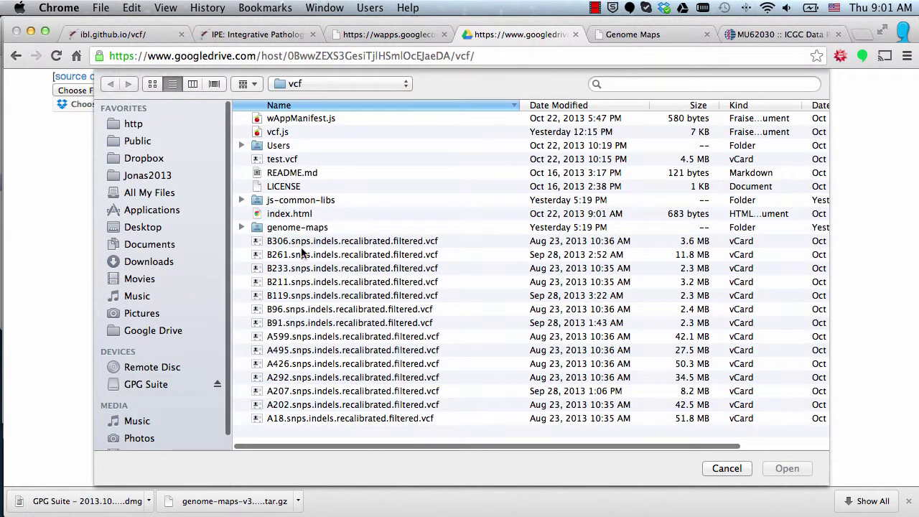
pyautogui.click(315, 269)
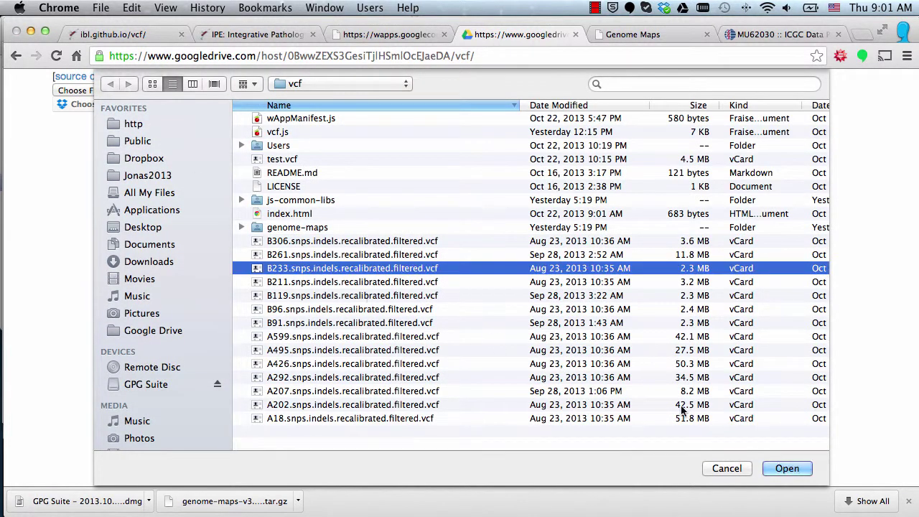
pyautogui.click(785, 468)
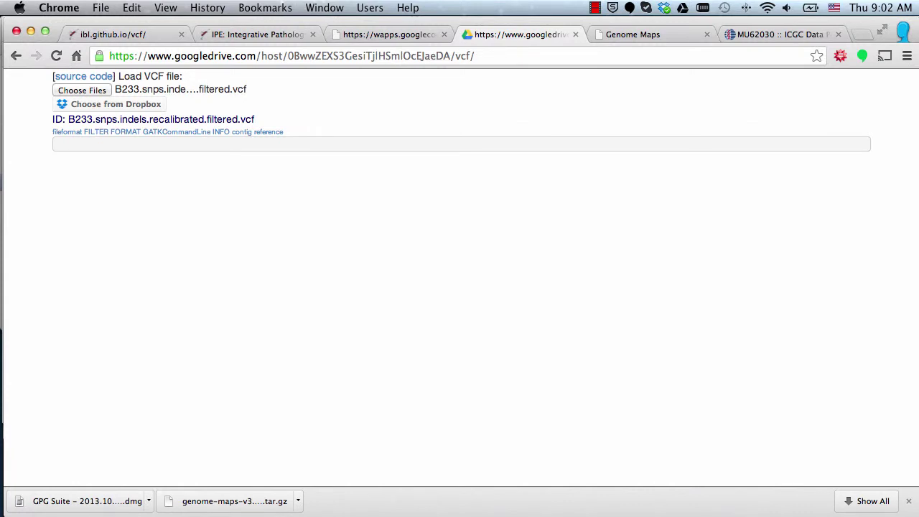
pyautogui.press('super+alt+2')
pyautogui.rightClick(858, 516)
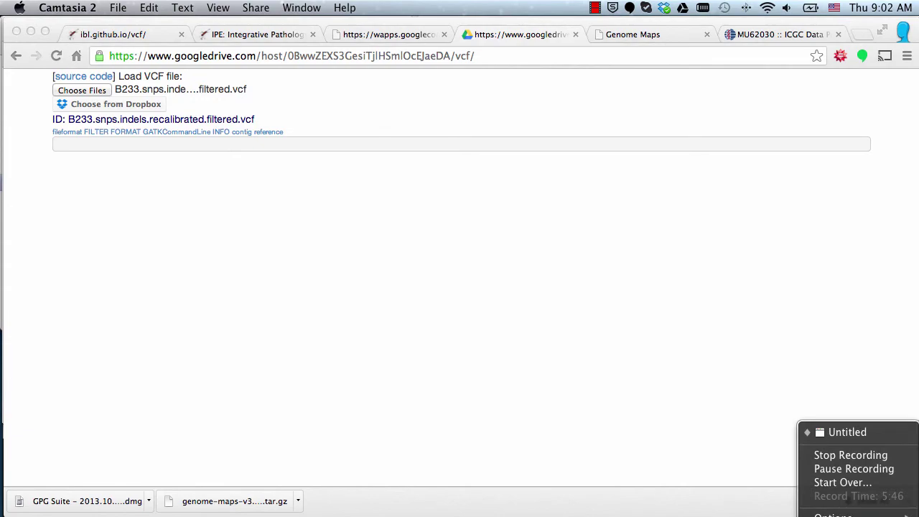